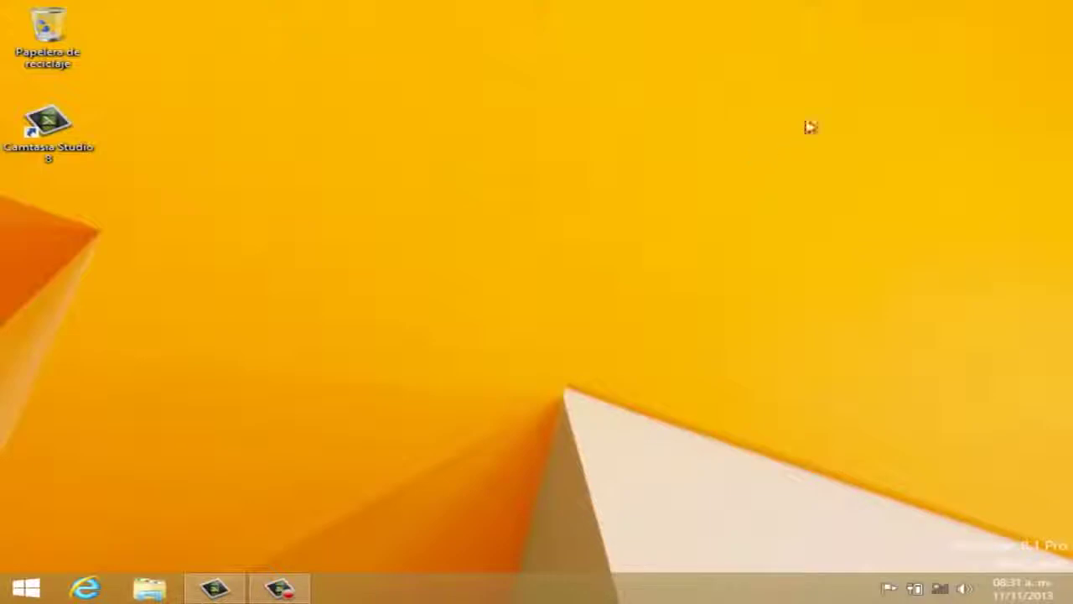
- Check the Windows activation status in the PC information, closing the System window when done
{"action": "mouse_move", "coordinate": [1071, 4]}
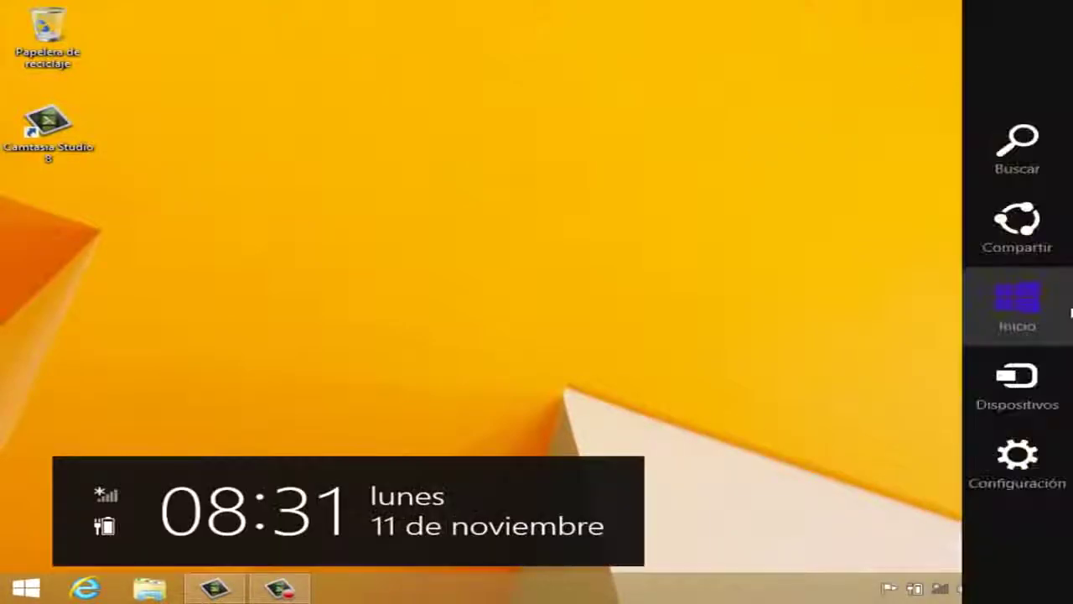
{"action": "left_click", "coordinate": [1068, 454]}
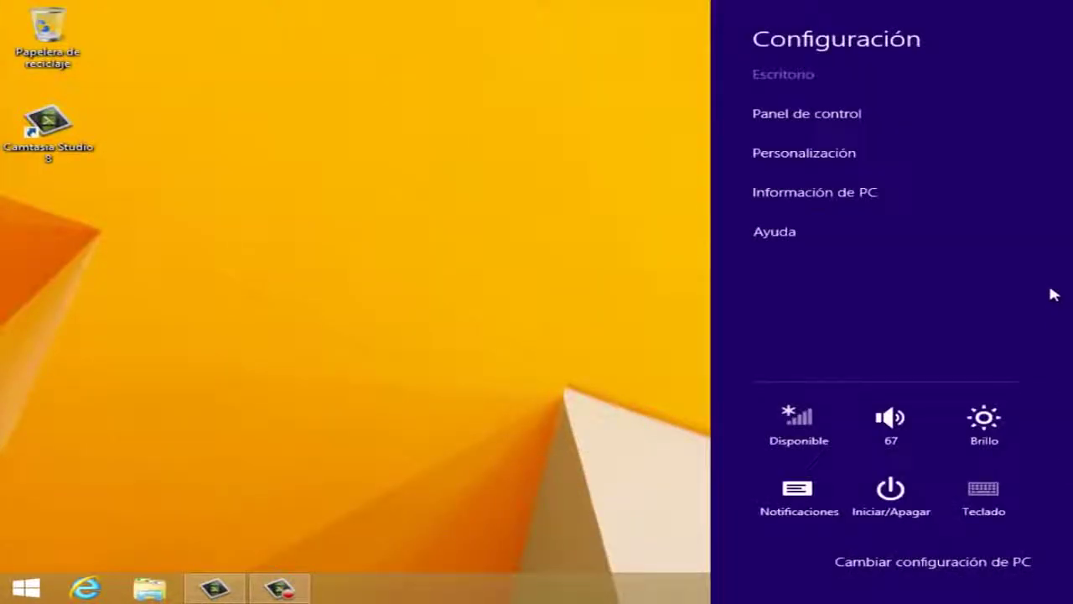
{"action": "left_click", "coordinate": [1038, 193]}
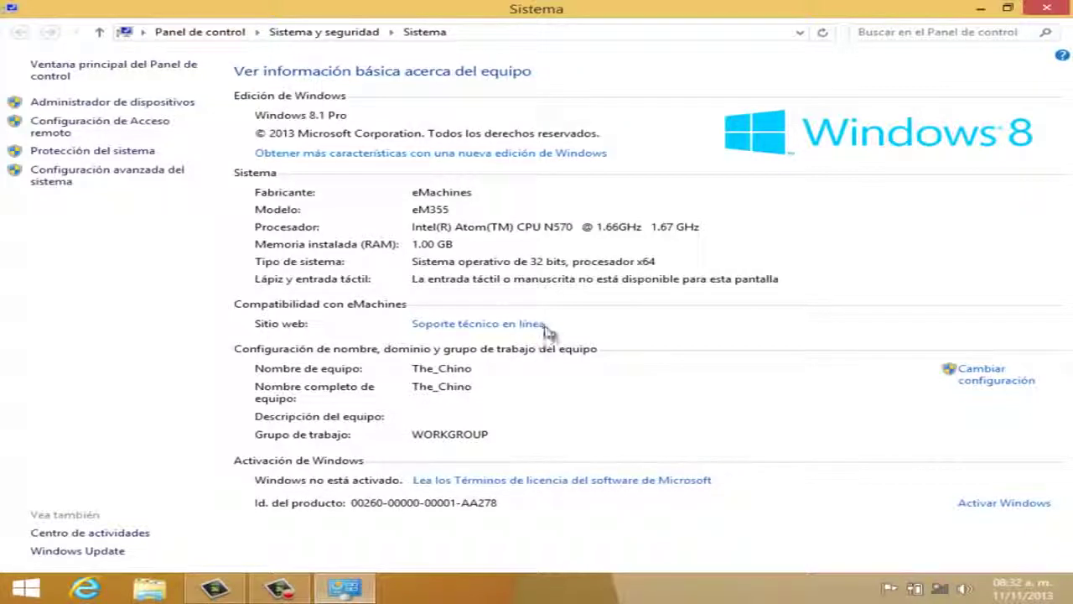
{"action": "left_click", "coordinate": [1047, 8]}
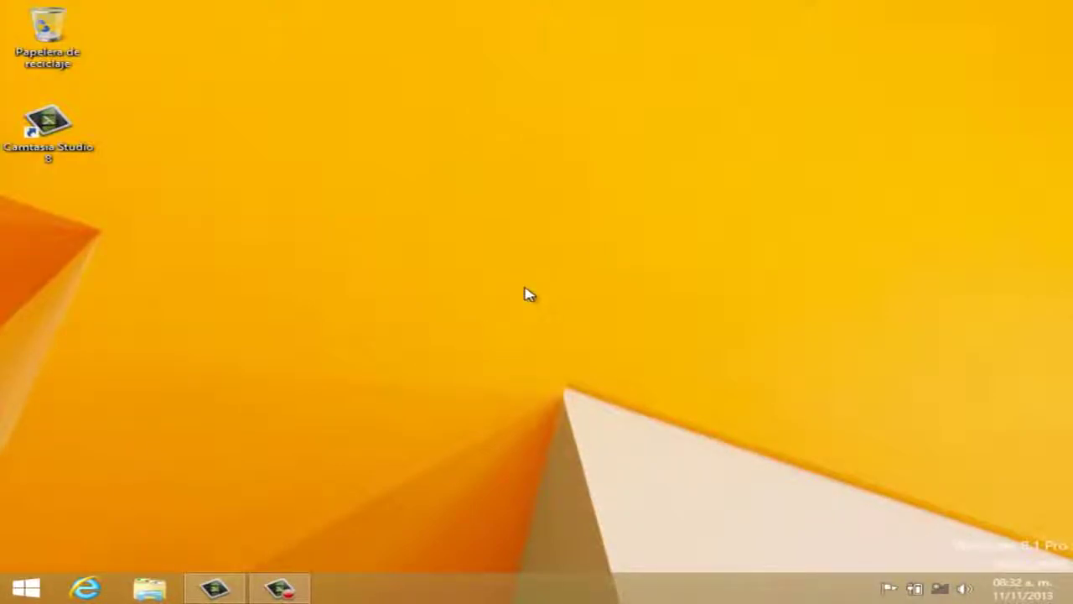
- Paste the "Activador de Windows 8.1" folder onto the desktop and move it to the middle
{"action": "key", "text": "ctrl+v"}
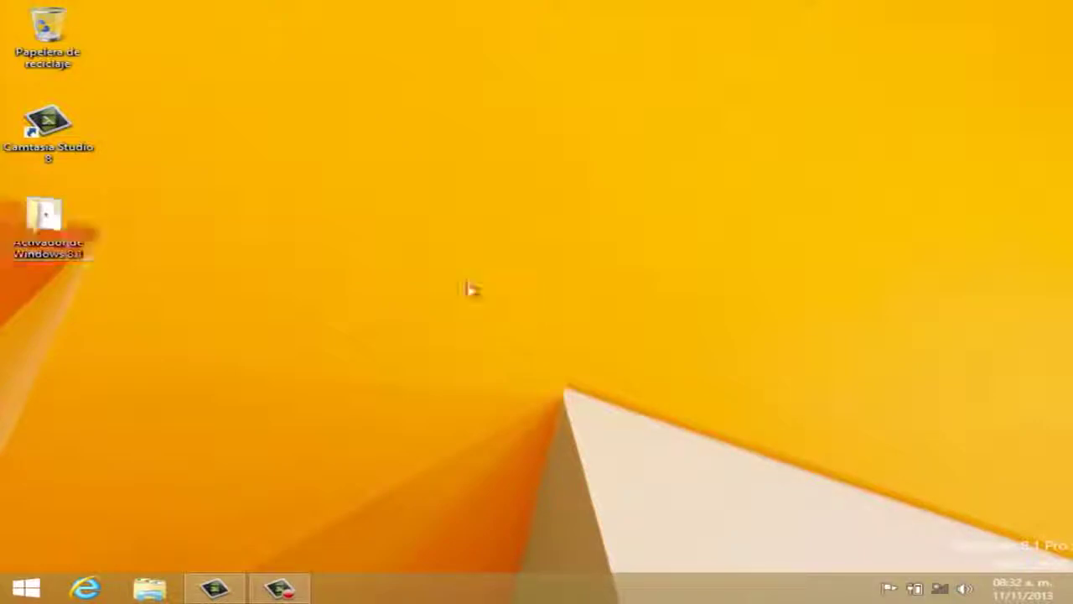
{"action": "double_click", "coordinate": [51, 219]}
{"action": "left_click_drag", "start_coordinate": [165, 231], "coordinate": [541, 277]}
{"action": "left_click", "coordinate": [536, 243]}
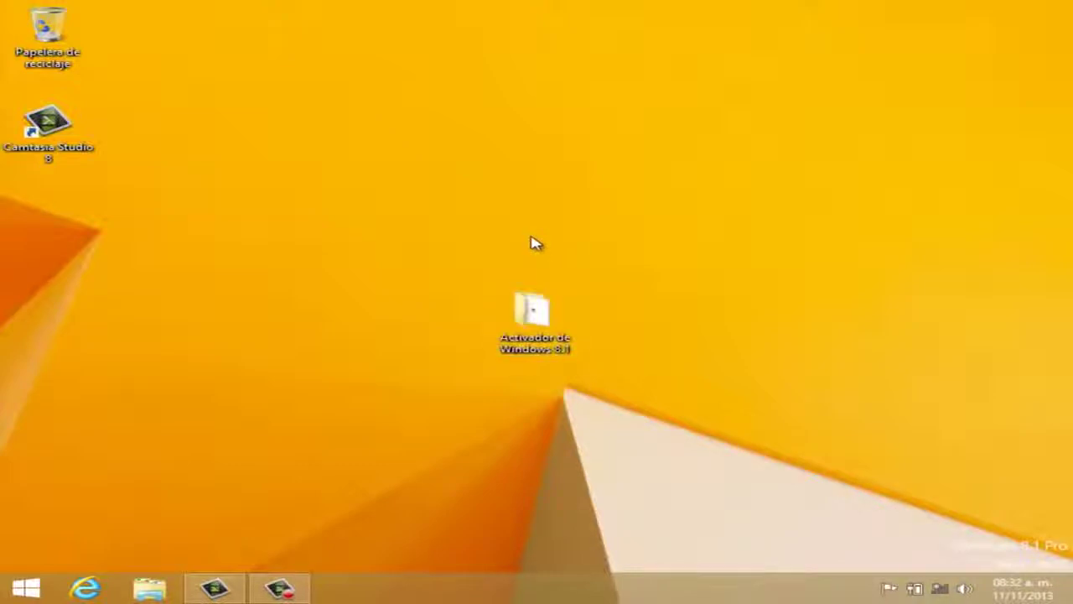
- Open the "Activador de Windows 8.1" folder and run -KMS- as administrator
{"action": "left_click", "coordinate": [535, 327]}
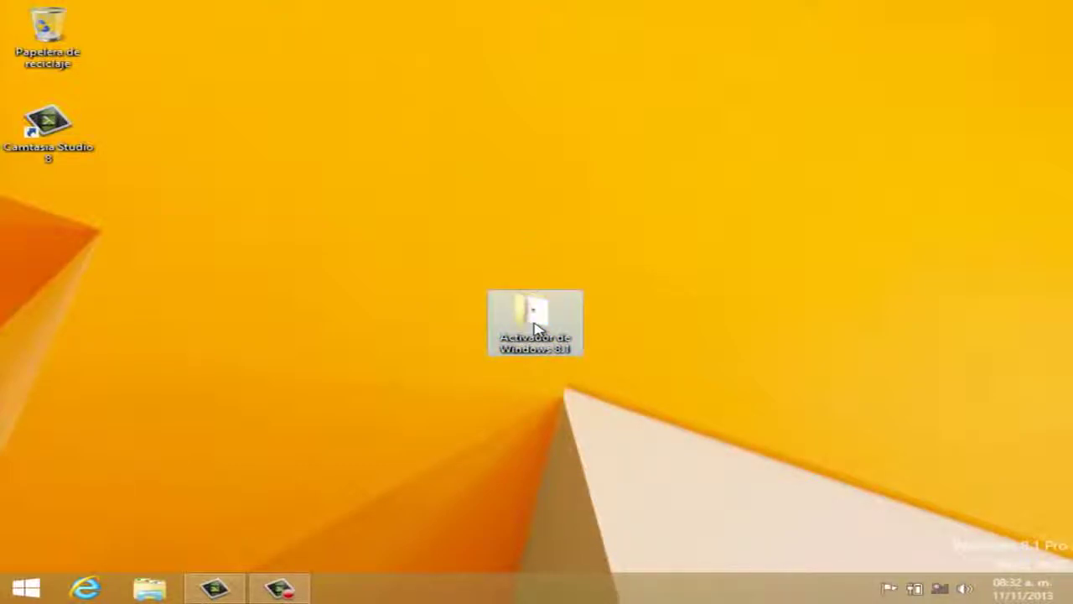
{"action": "double_click", "coordinate": [537, 327]}
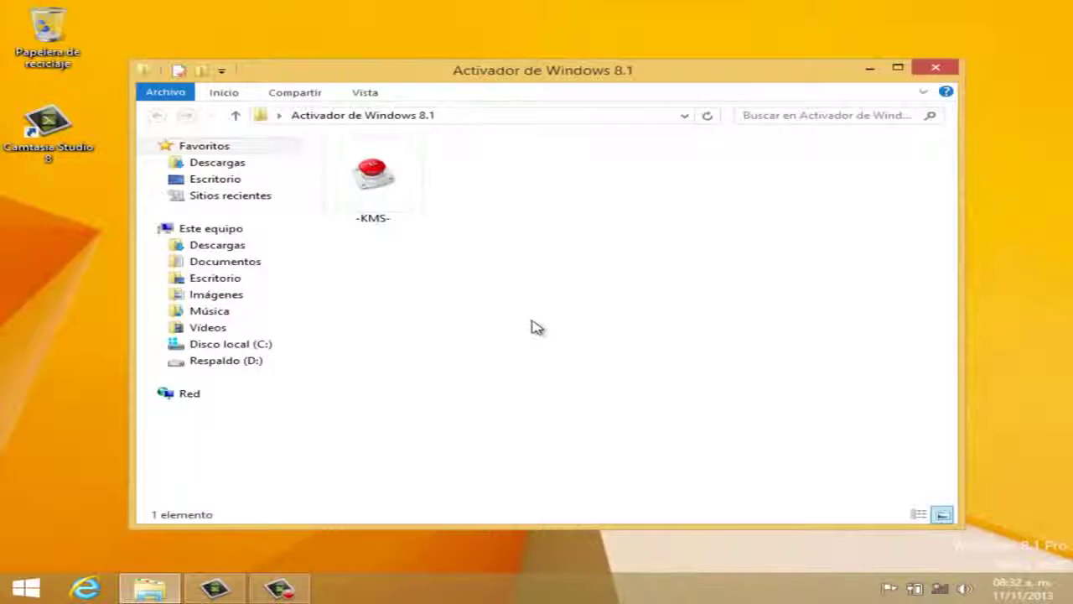
{"action": "left_click", "coordinate": [375, 182]}
{"action": "right_click", "coordinate": [375, 182]}
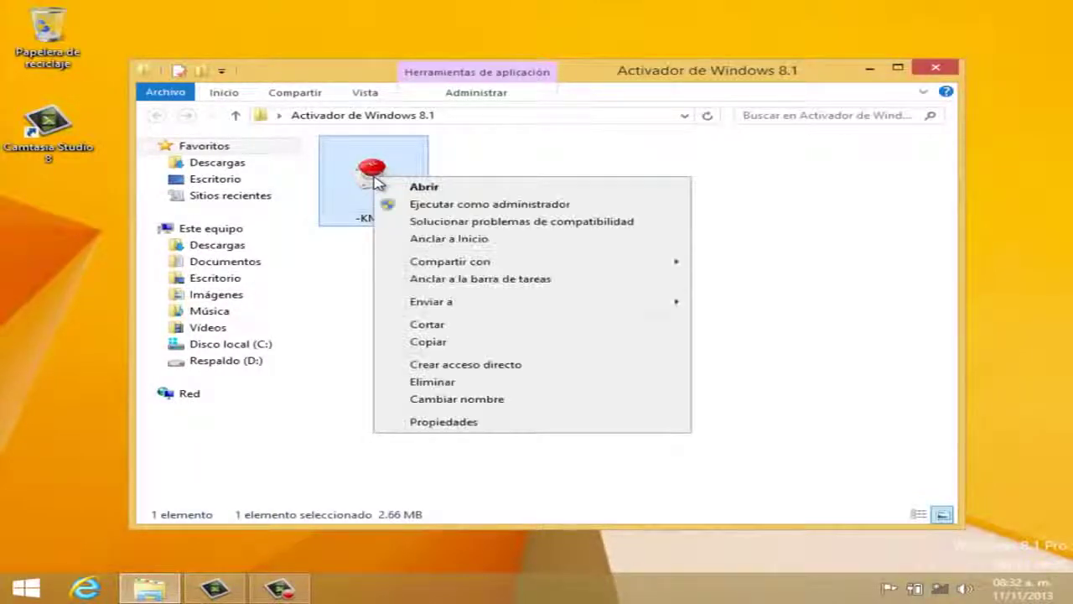
{"action": "left_click", "coordinate": [522, 205]}
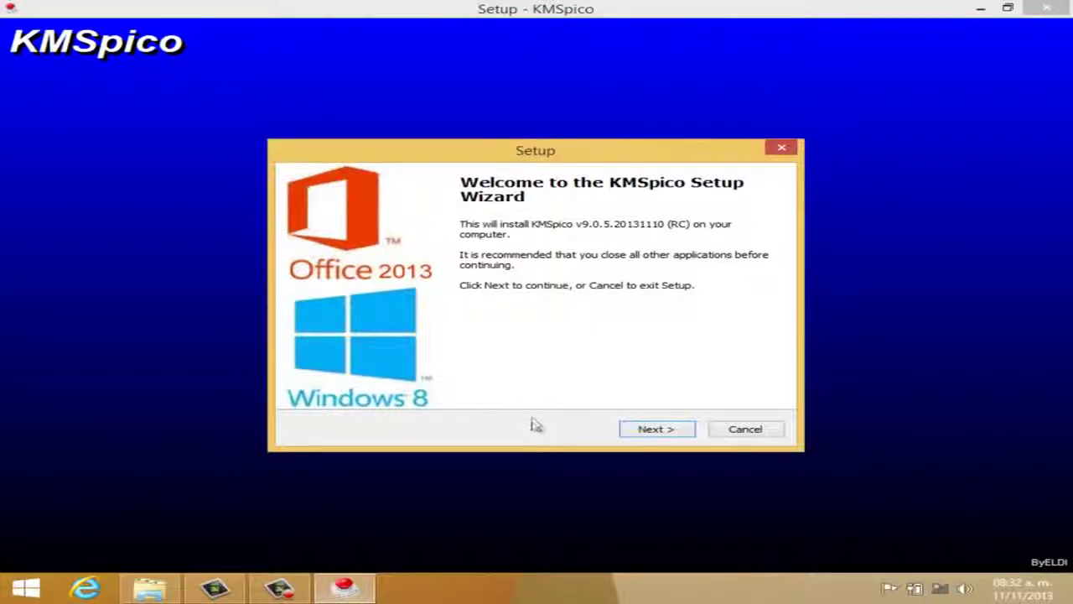
- Install KMSpico with the license agreement accepted and the default Start Menu folder, allowing the TAP-Windows Provider V9 device software
{"action": "left_click", "coordinate": [657, 430]}
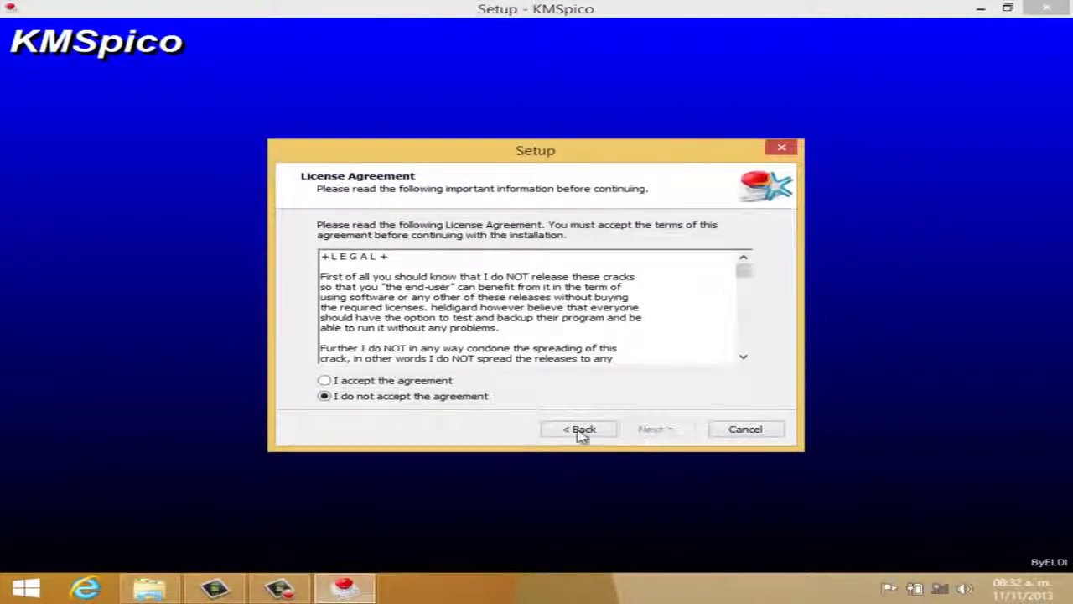
{"action": "left_click", "coordinate": [399, 382]}
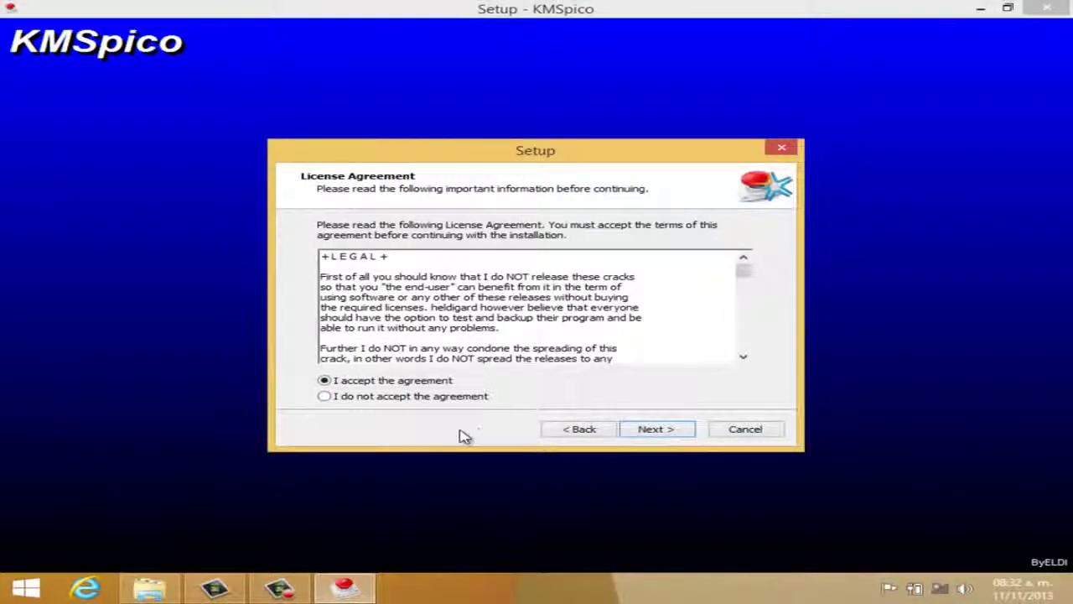
{"action": "left_click", "coordinate": [658, 432]}
{"action": "left_click", "coordinate": [658, 432]}
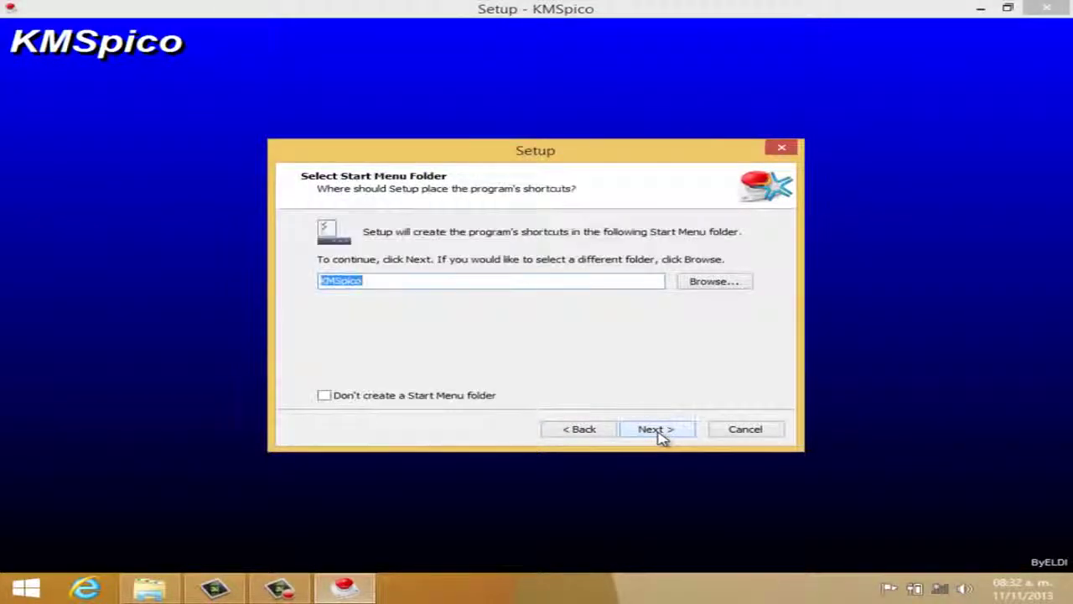
{"action": "left_click", "coordinate": [659, 432]}
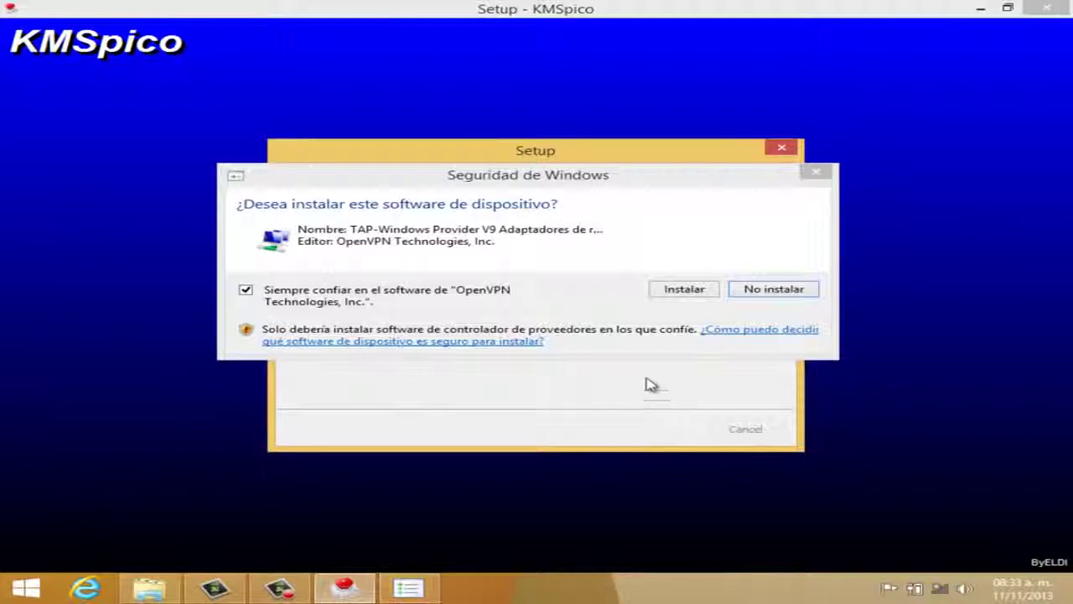
{"action": "left_click", "coordinate": [633, 294]}
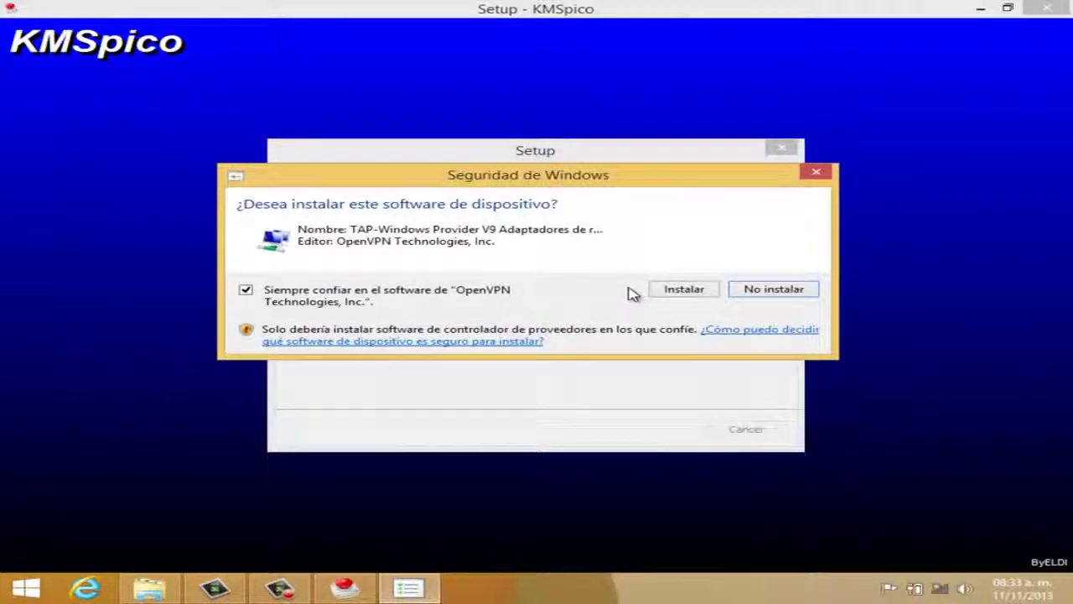
{"action": "left_click", "coordinate": [685, 291]}
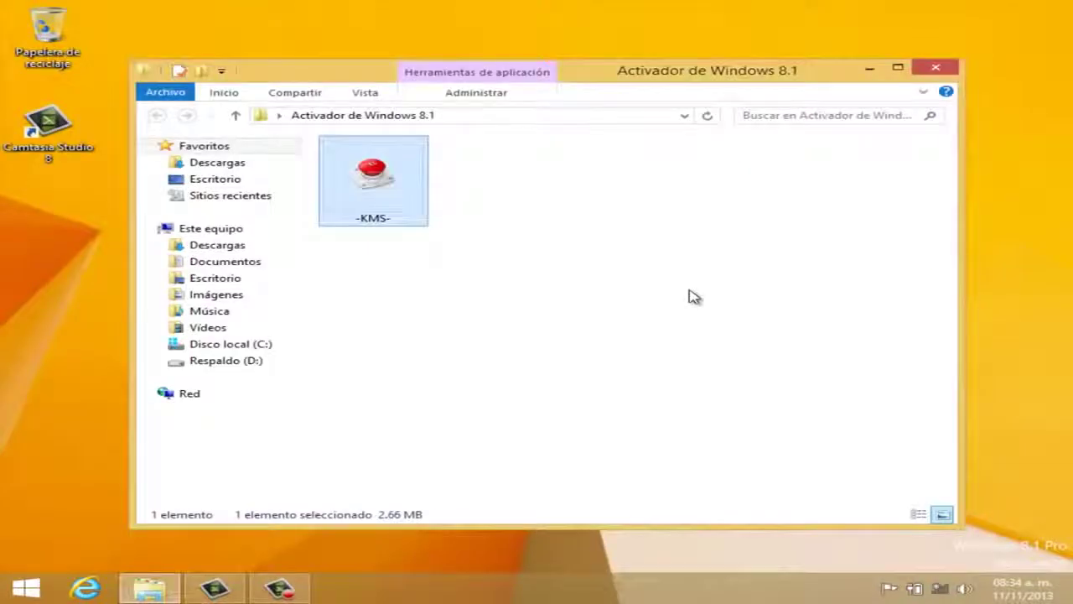
- Close the "Activador de Windows 8.1" folder window and refresh the desktop
{"action": "left_click", "coordinate": [694, 297]}
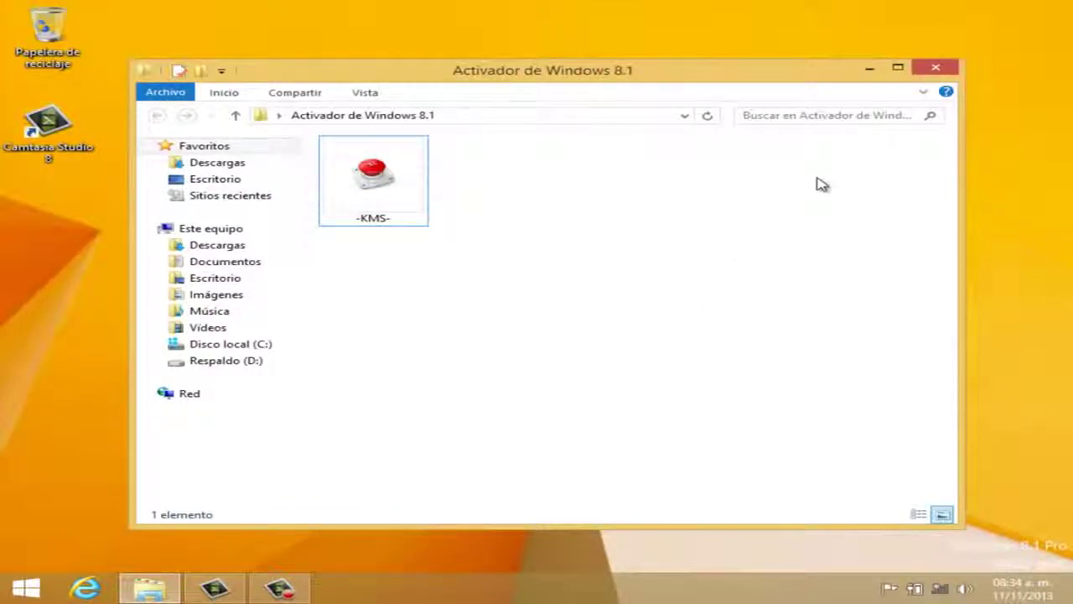
{"action": "left_click", "coordinate": [937, 69]}
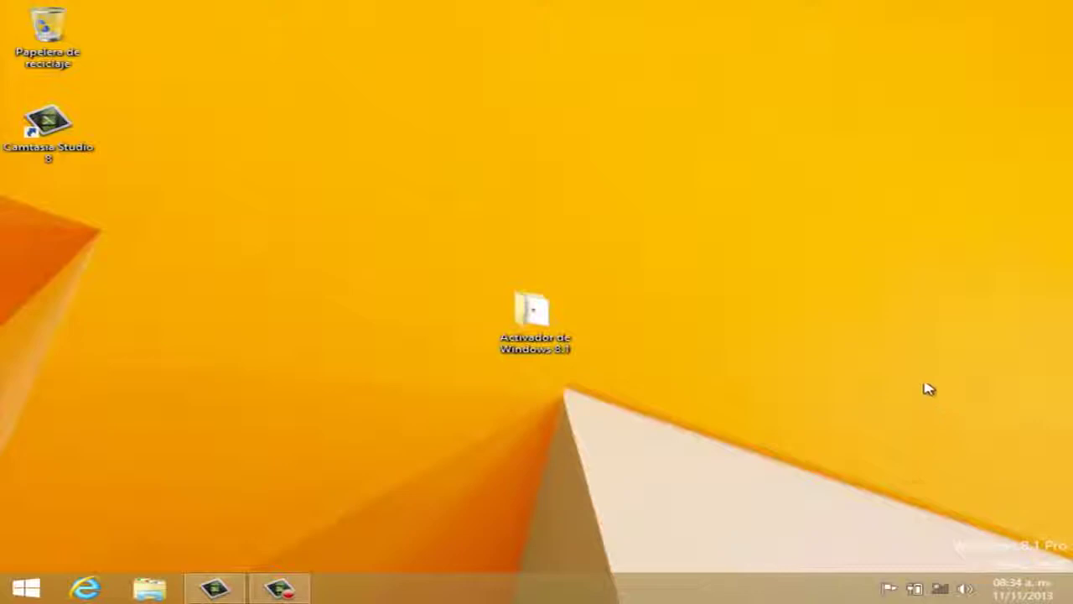
{"action": "right_click", "coordinate": [928, 324]}
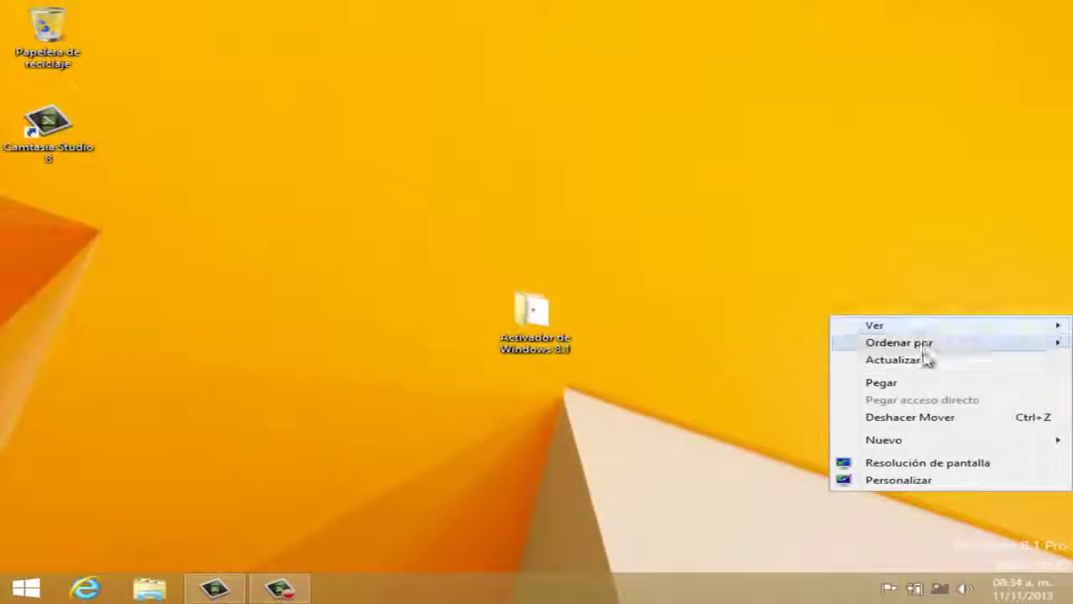
{"action": "left_click", "coordinate": [928, 365]}
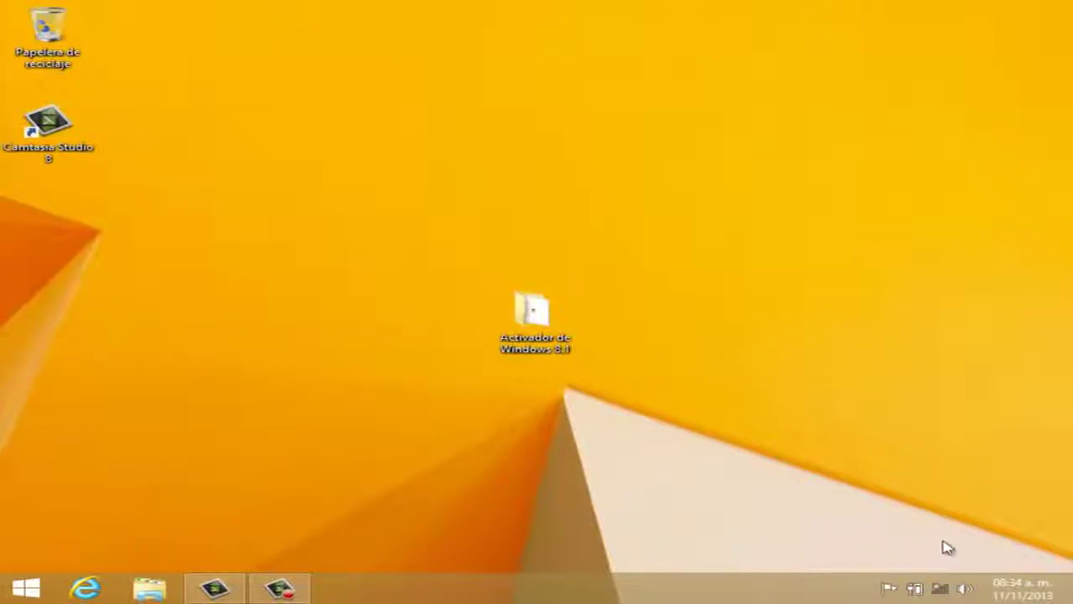
- Recheck the Windows activation status in the PC information after the KMSpico installation, closing the System window when done
{"action": "mouse_move", "coordinate": [1064, 580]}
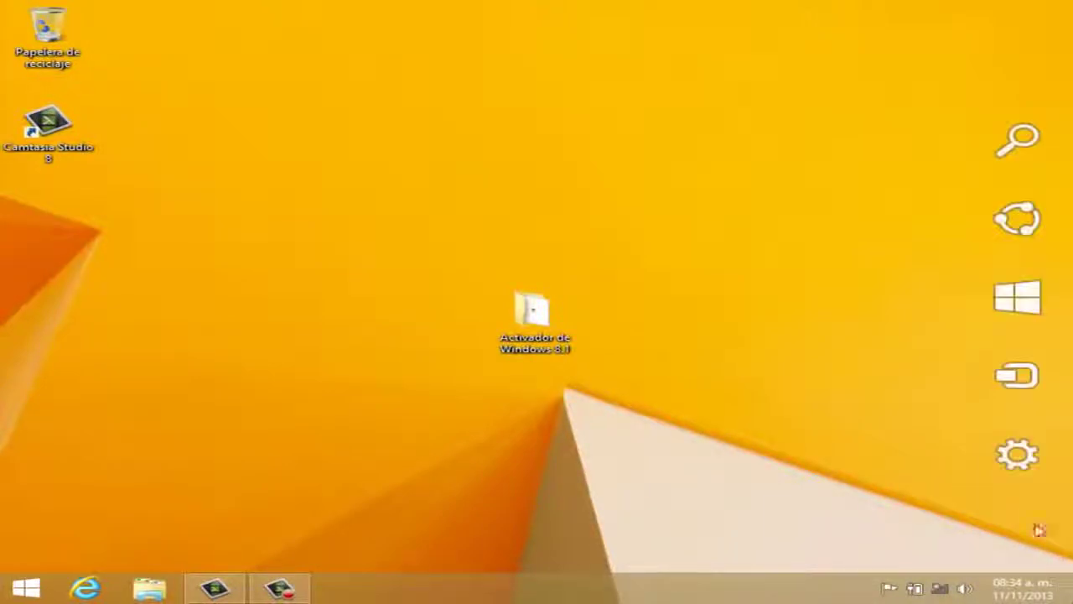
{"action": "left_click", "coordinate": [1013, 458]}
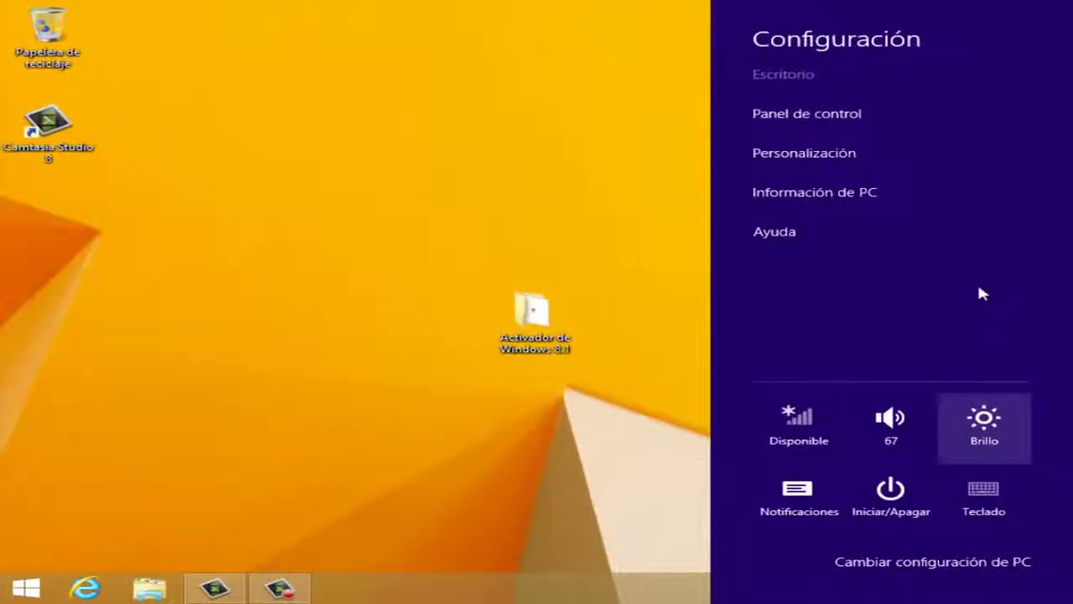
{"action": "left_click", "coordinate": [961, 193]}
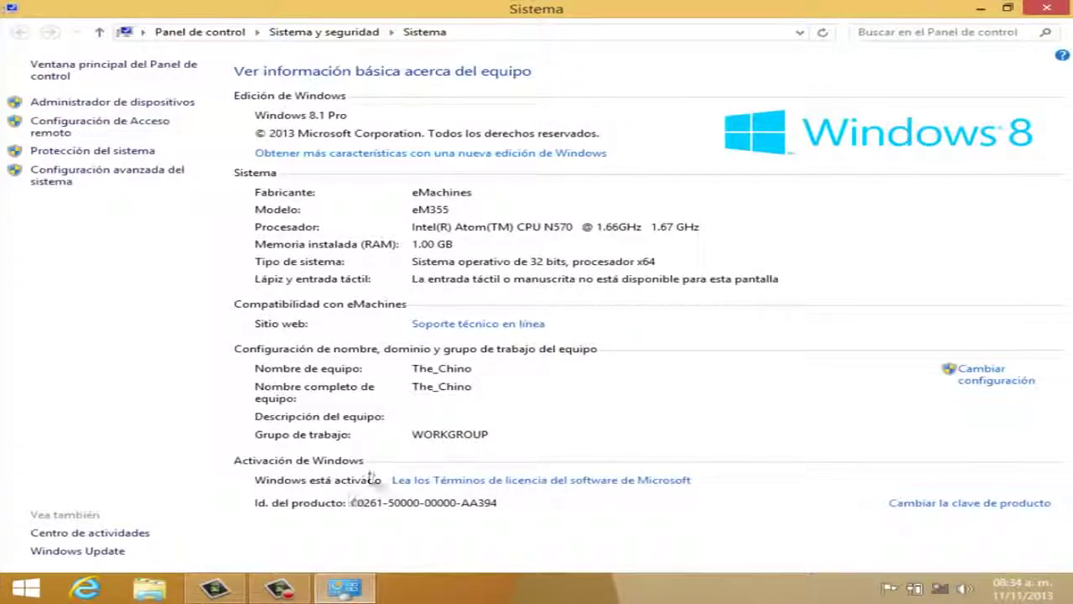
{"action": "left_click", "coordinate": [1048, 10]}
- View the main page of the full PC settings, close it and return to the desktop
{"action": "mouse_move", "coordinate": [1072, 4]}
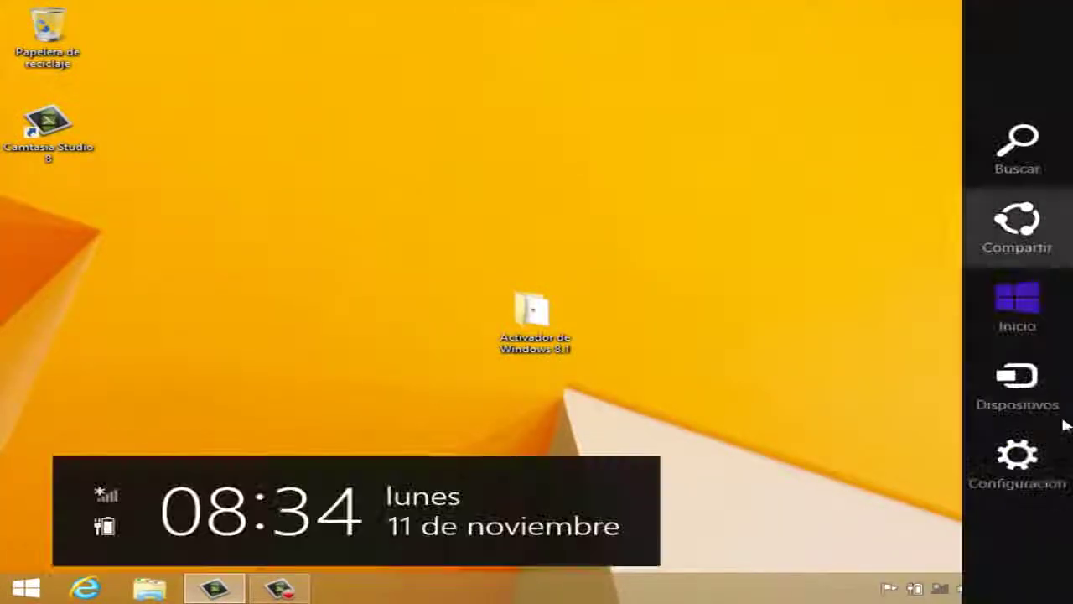
{"action": "left_click", "coordinate": [1033, 469]}
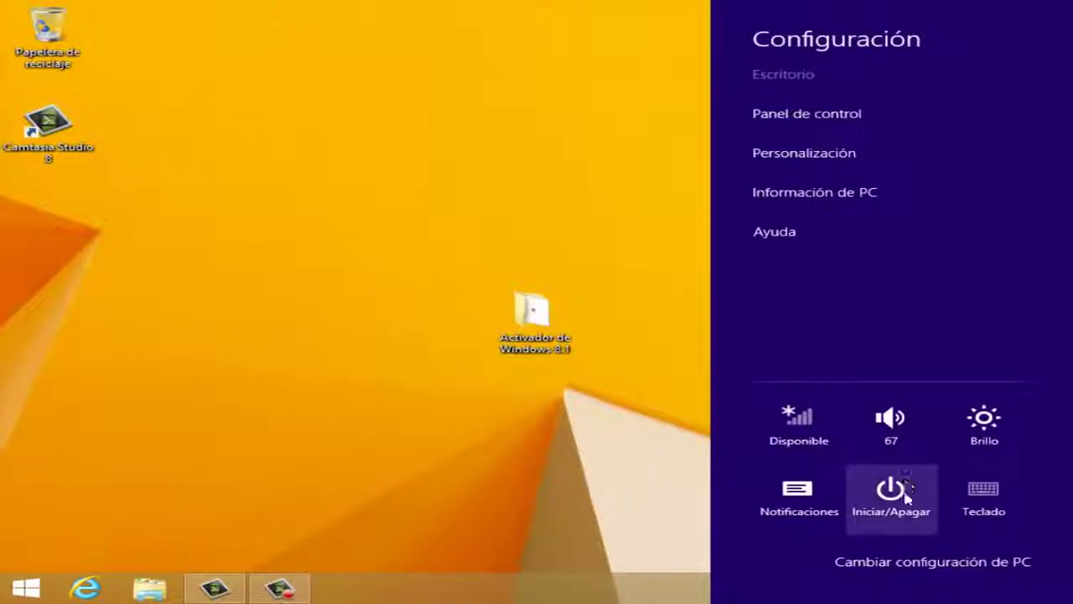
{"action": "left_click", "coordinate": [906, 562]}
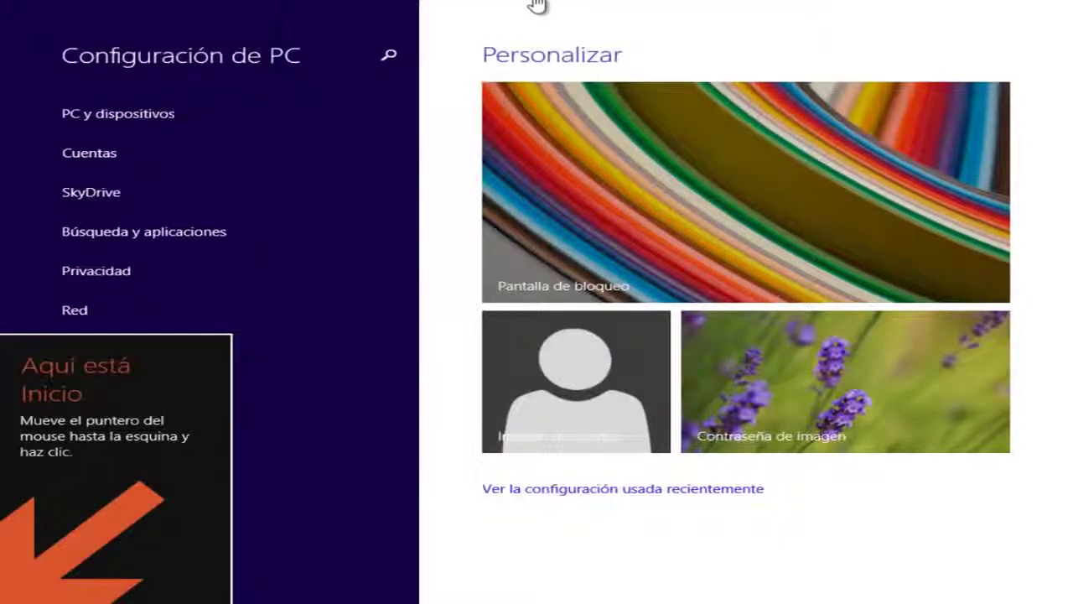
{"action": "left_click_drag", "start_coordinate": [537, 7], "coordinate": [540, 503]}
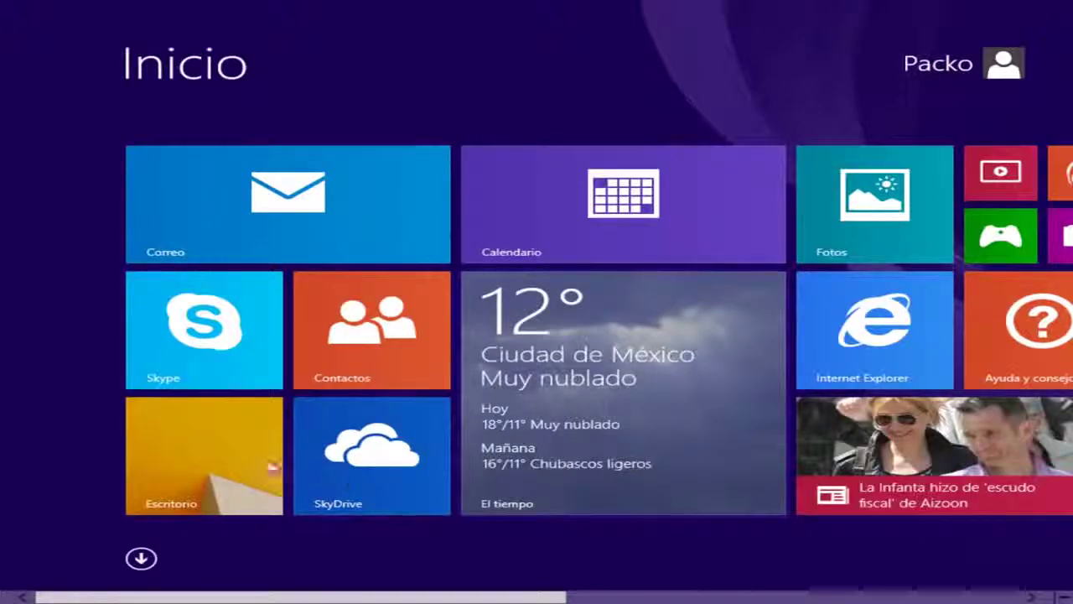
{"action": "left_click", "coordinate": [209, 455]}
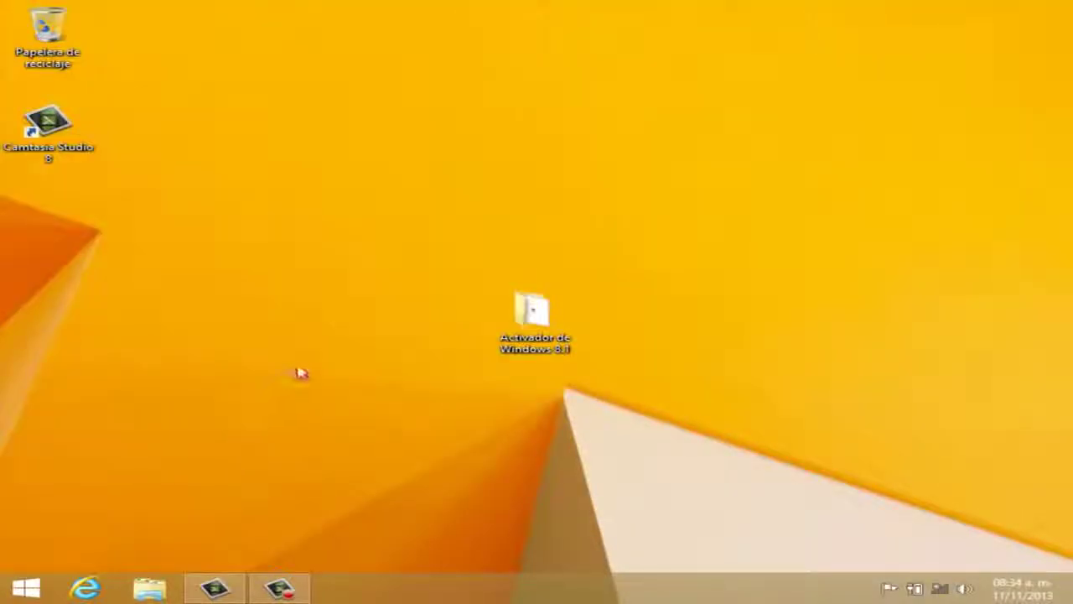